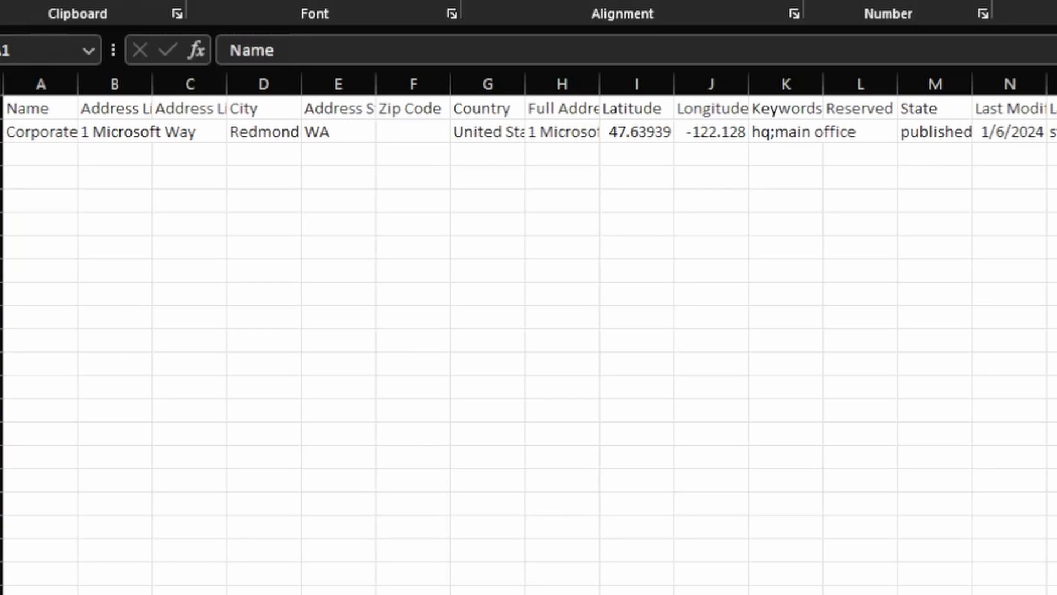
- Widen the Name, Address Line 1, City, Full Address, Latitude, Longitude and Keywords columns to fit their contents
left_click_drag(78, 82, 252, 83)
double_click(324, 83)
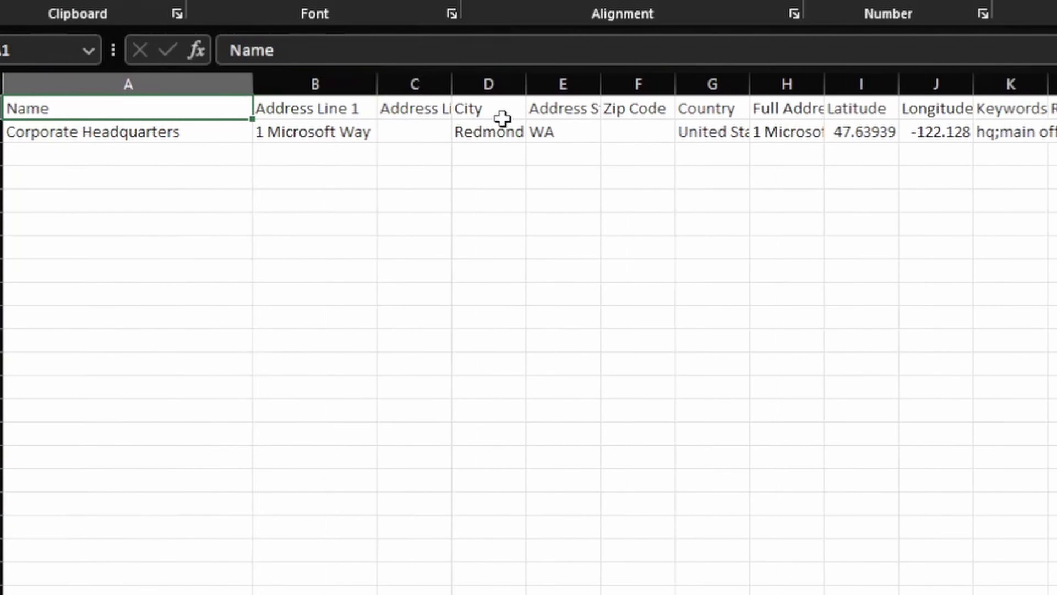
double_click(527, 83)
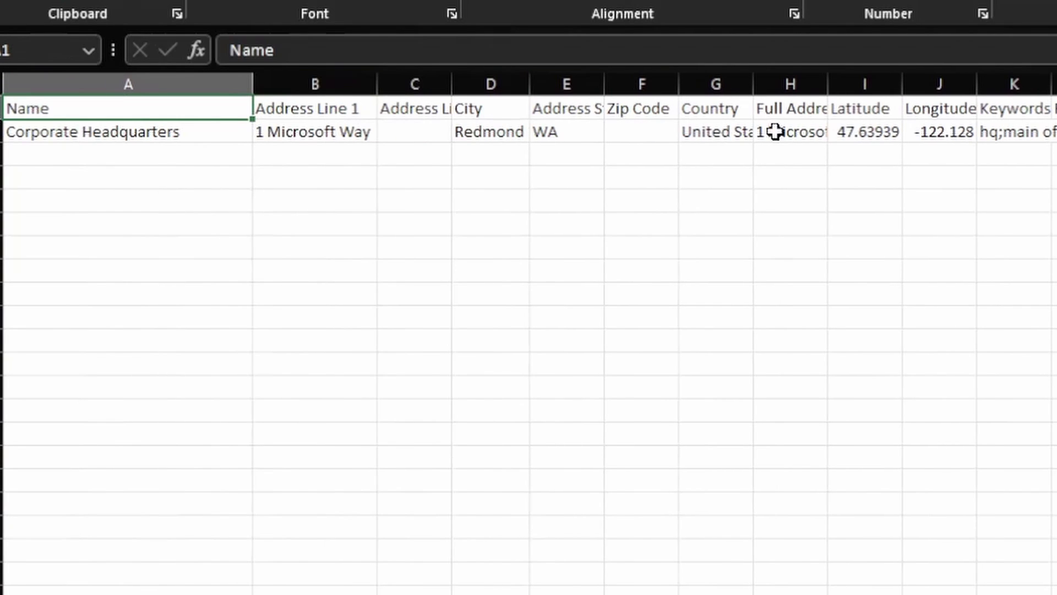
double_click(829, 84)
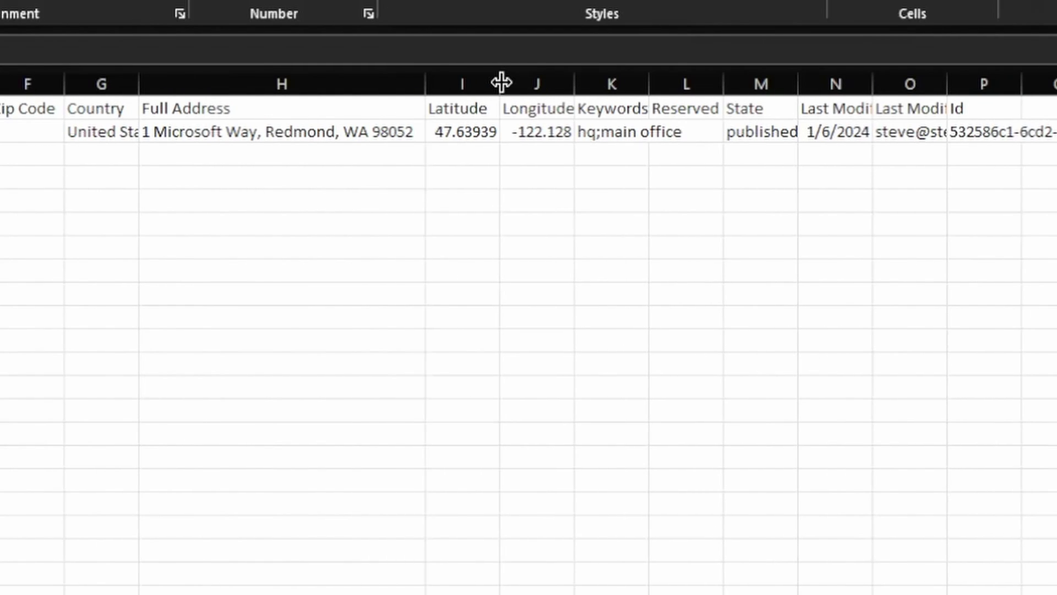
double_click(502, 83)
double_click(588, 84)
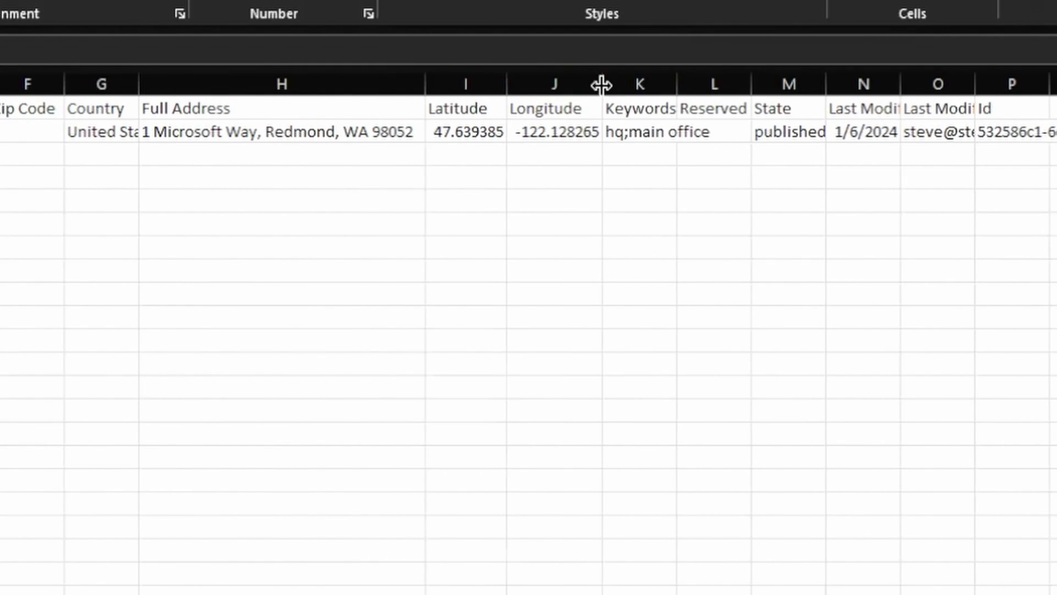
double_click(677, 83)
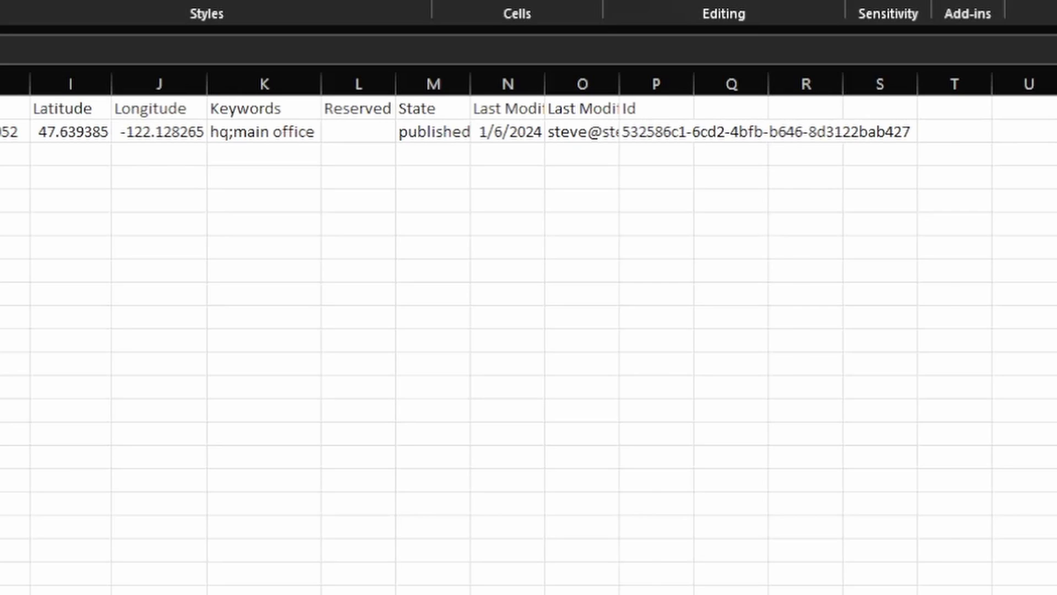
- Widen the Last Modified, Last Modified By and Id columns so their headings and values fit
left_click_drag(544, 85, 577, 84)
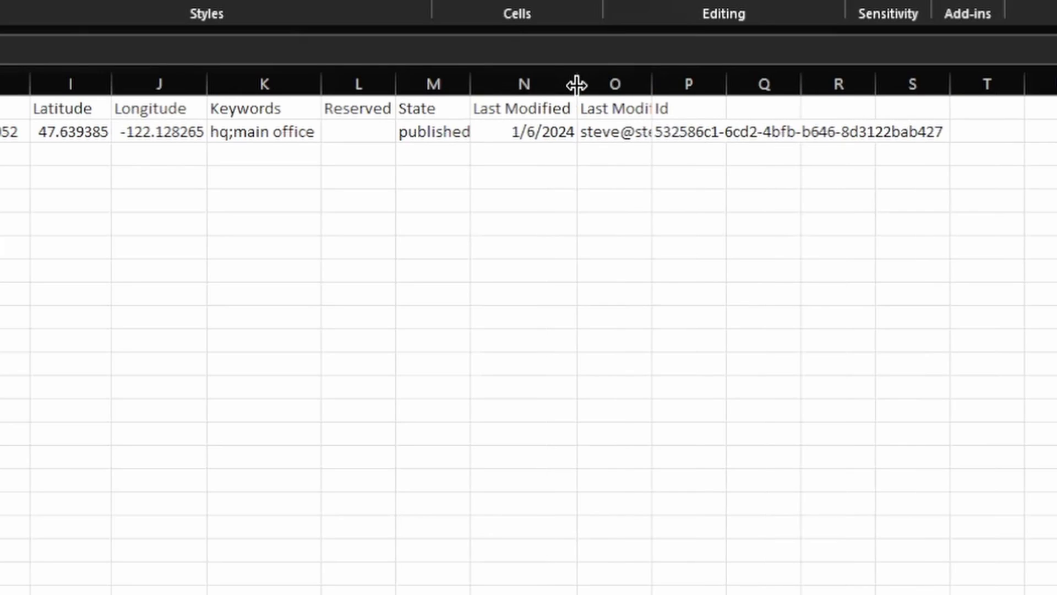
double_click(651, 84)
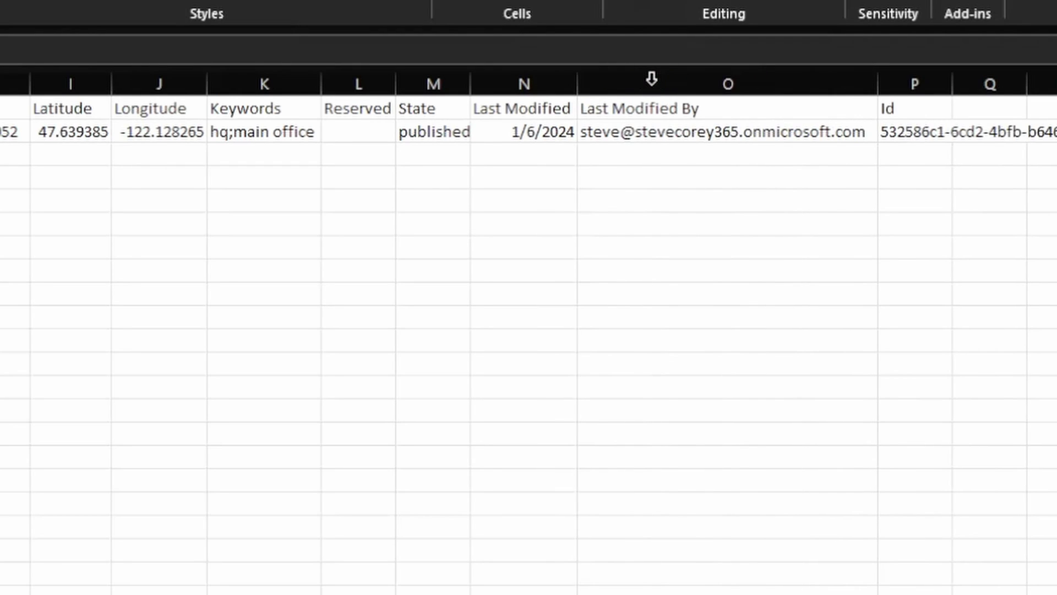
double_click(954, 84)
scroll(527, 162, "right", 3)
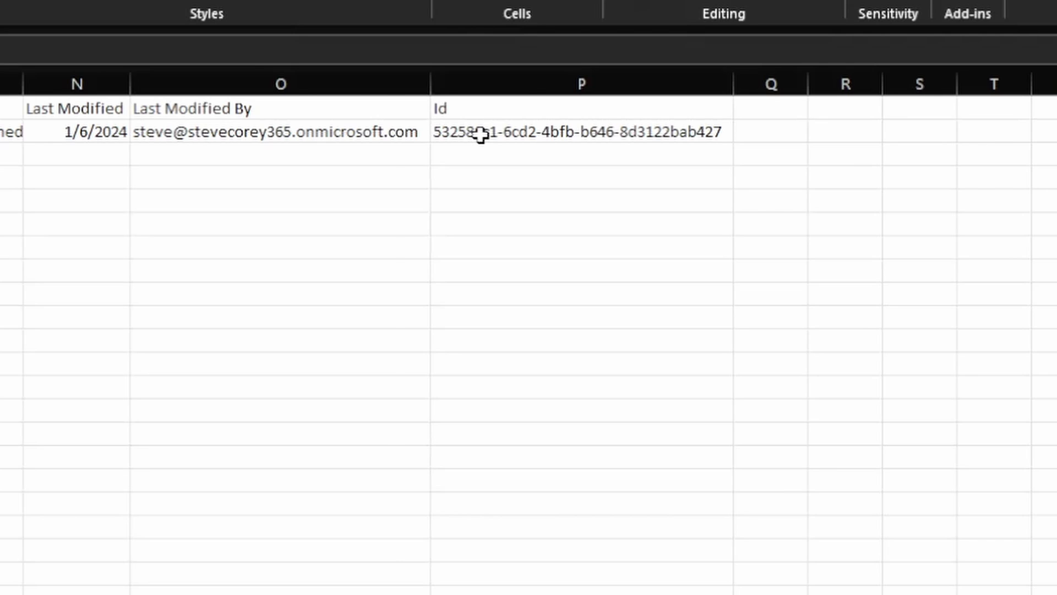
scroll(481, 135, "left", 5)
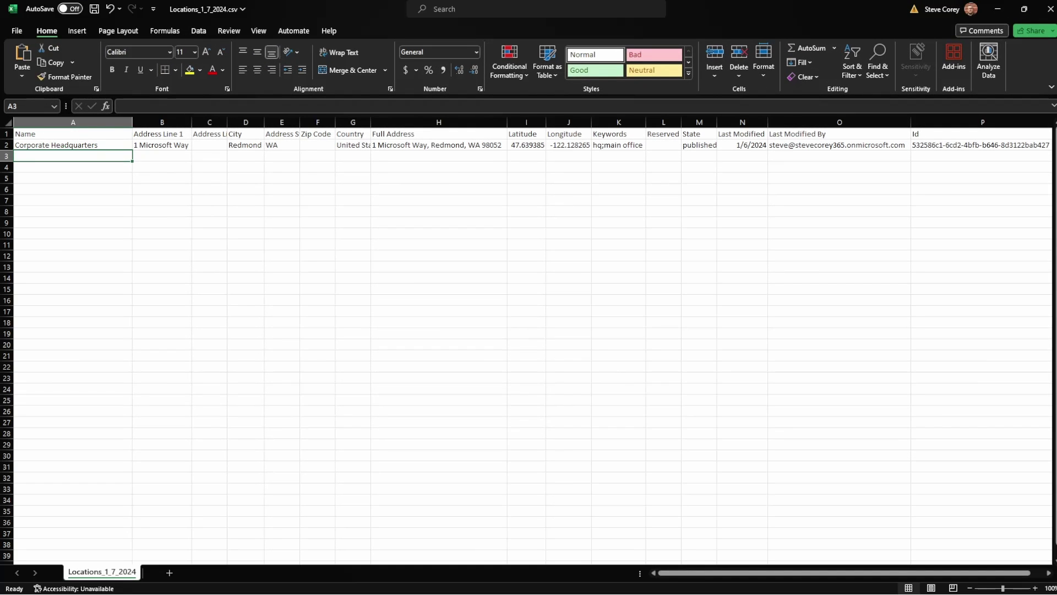
- Paste the copied Bellevue and Portland sales office rows starting at cell A3 and save the CSV file
key("ctrl+v")
left_click(300, 201)
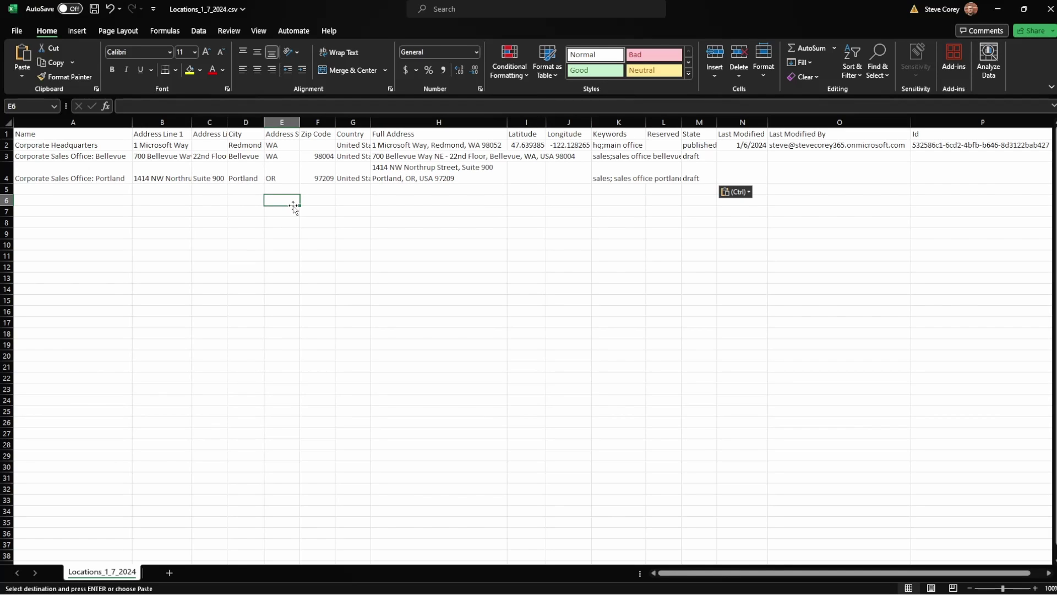
left_click(94, 9)
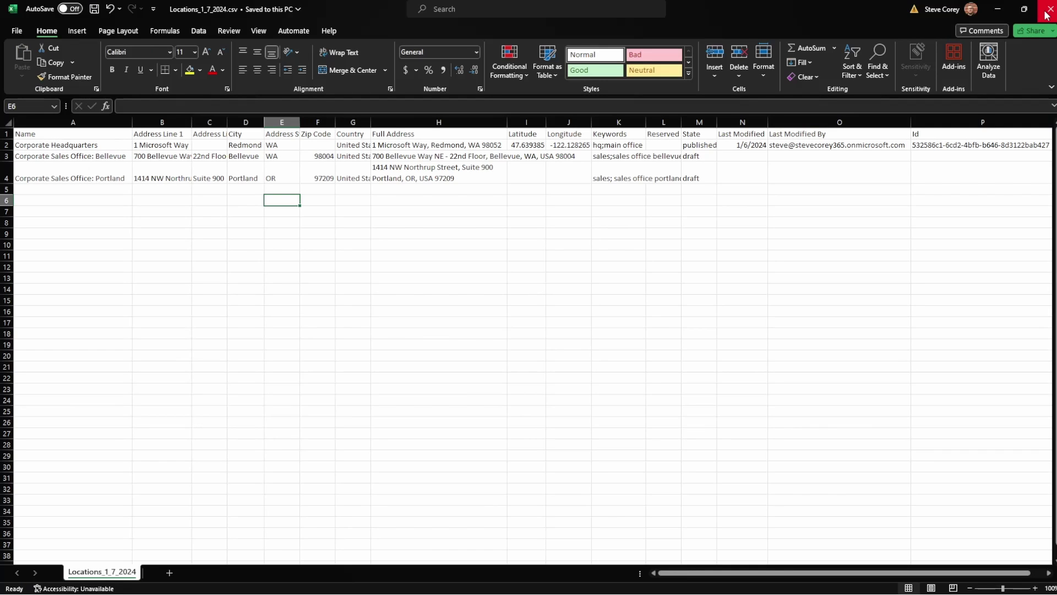
- Switch to the Microsoft 365 admin center and import Locations_1_7_2024.csv into the Search & intelligence locations
left_click(746, 176)
left_click(813, 174)
left_click(938, 173)
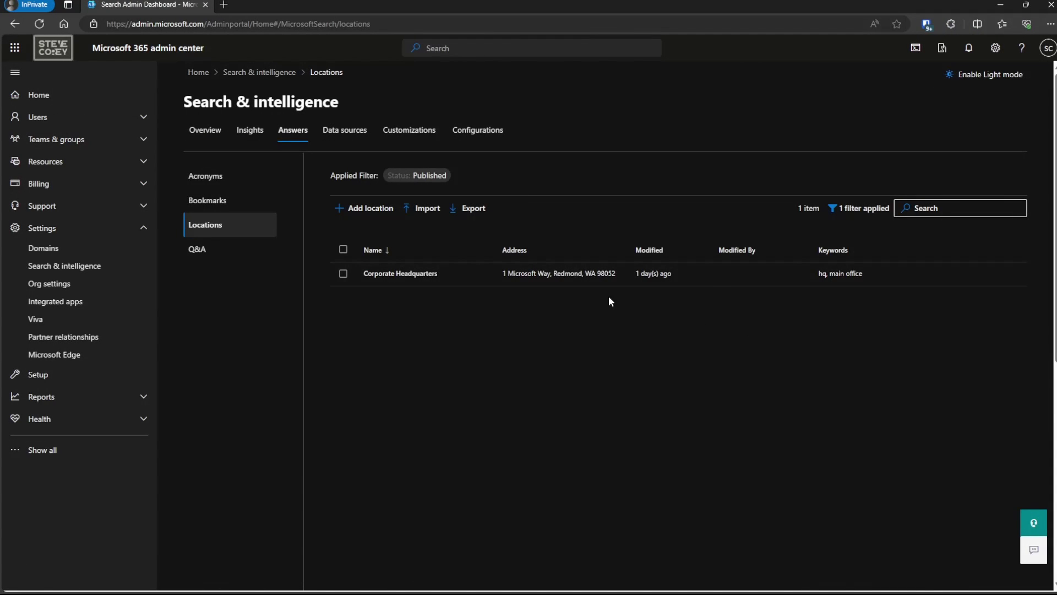
left_click(430, 208)
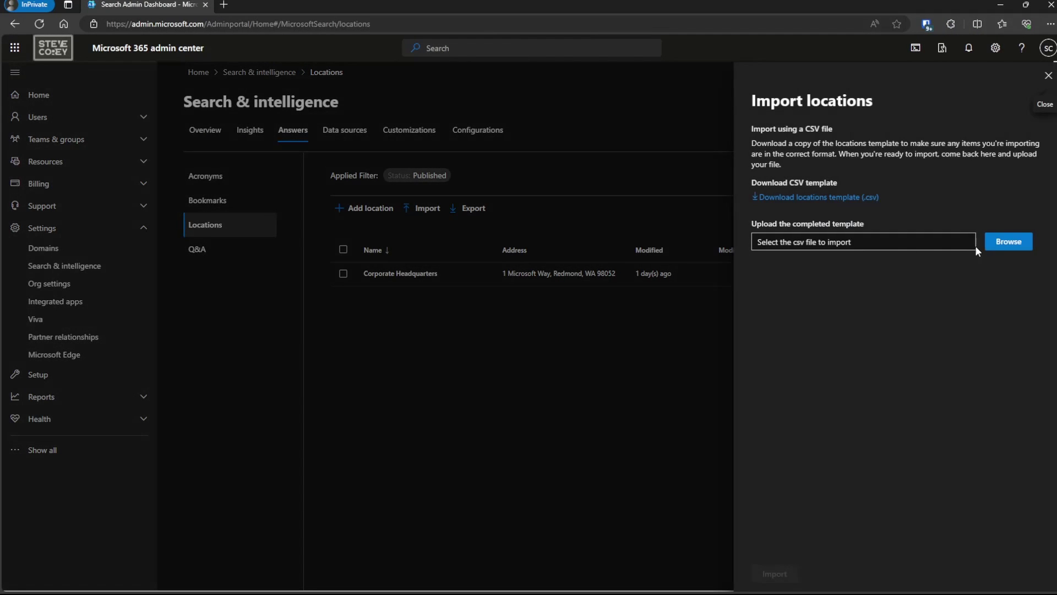
left_click(1009, 241)
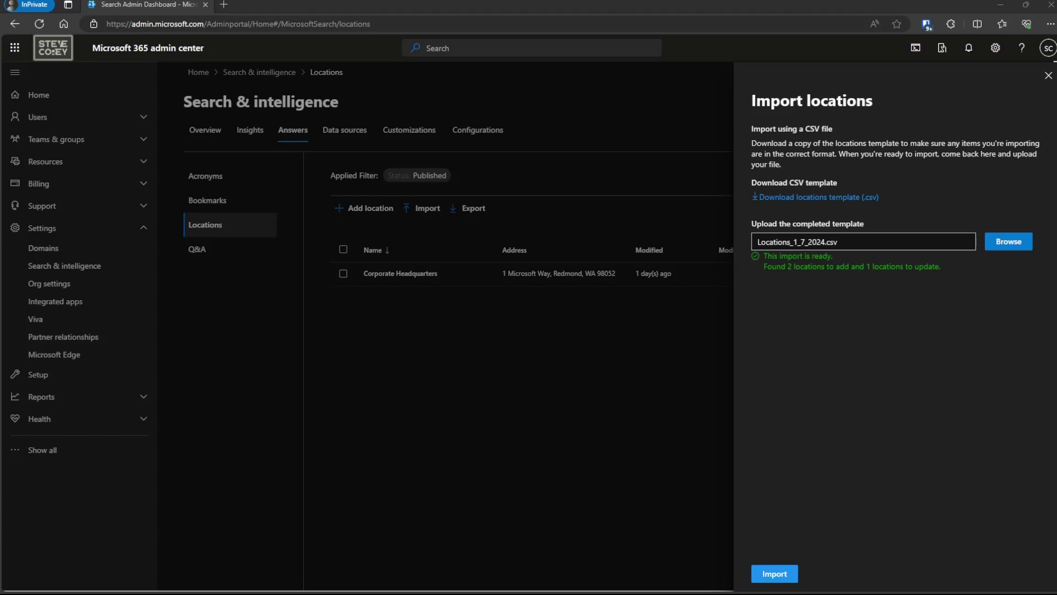
left_click(777, 574)
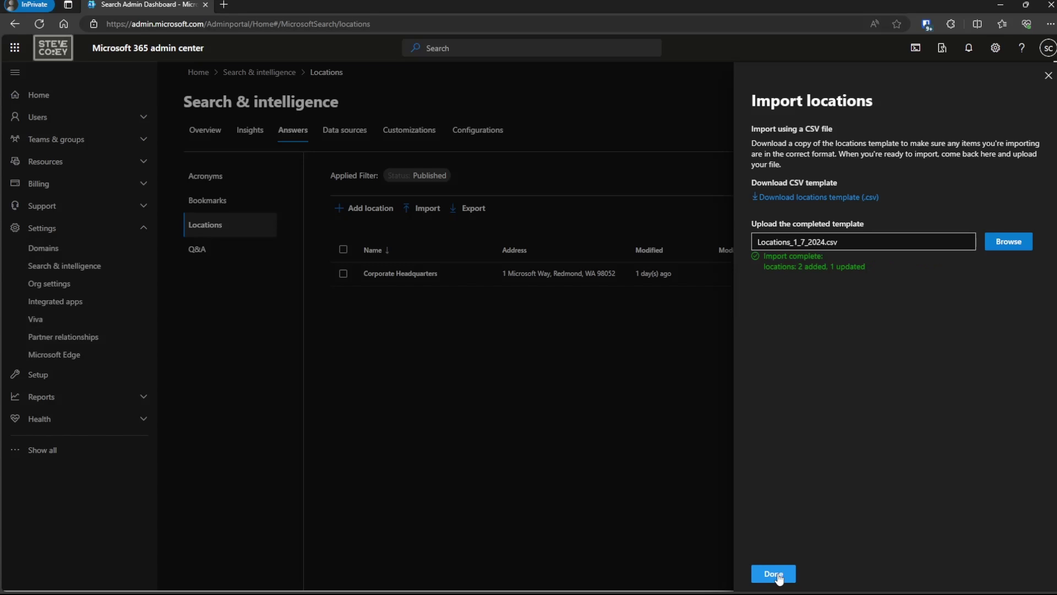
left_click(773, 574)
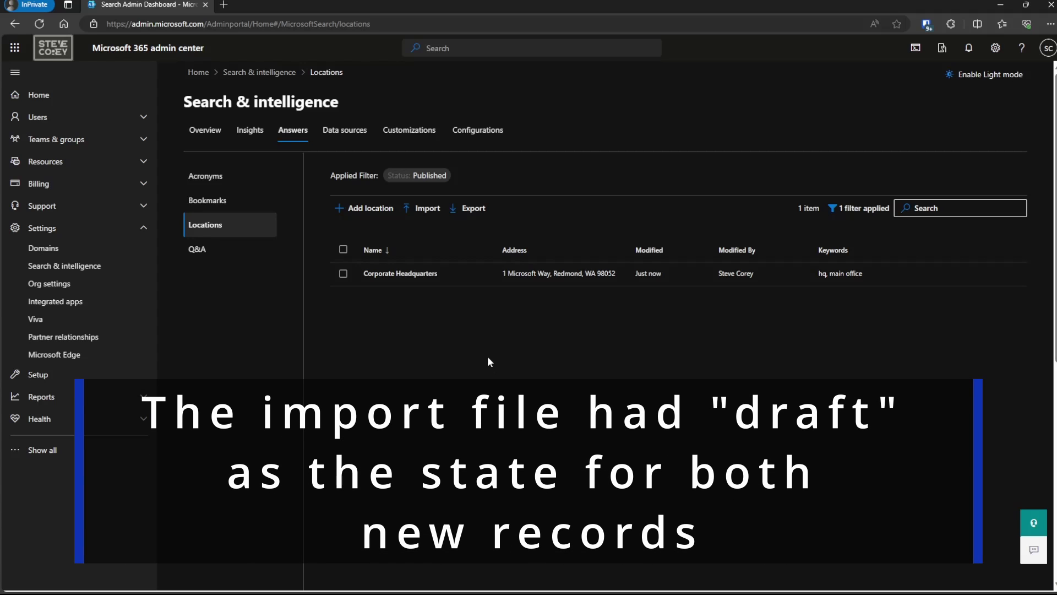
- Filter the locations list by the Draft status
left_click(437, 176)
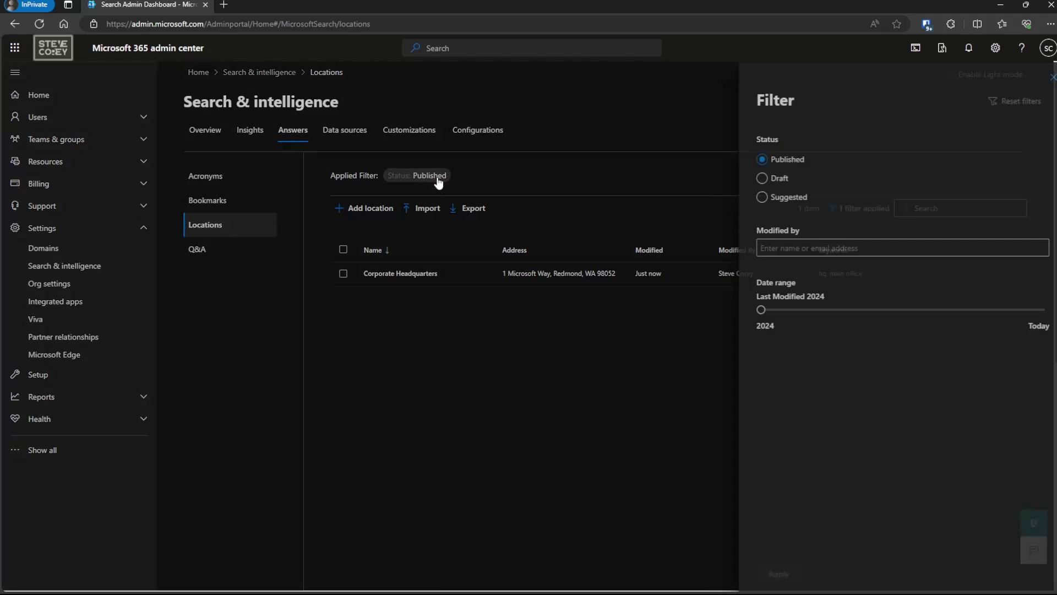
left_click(774, 180)
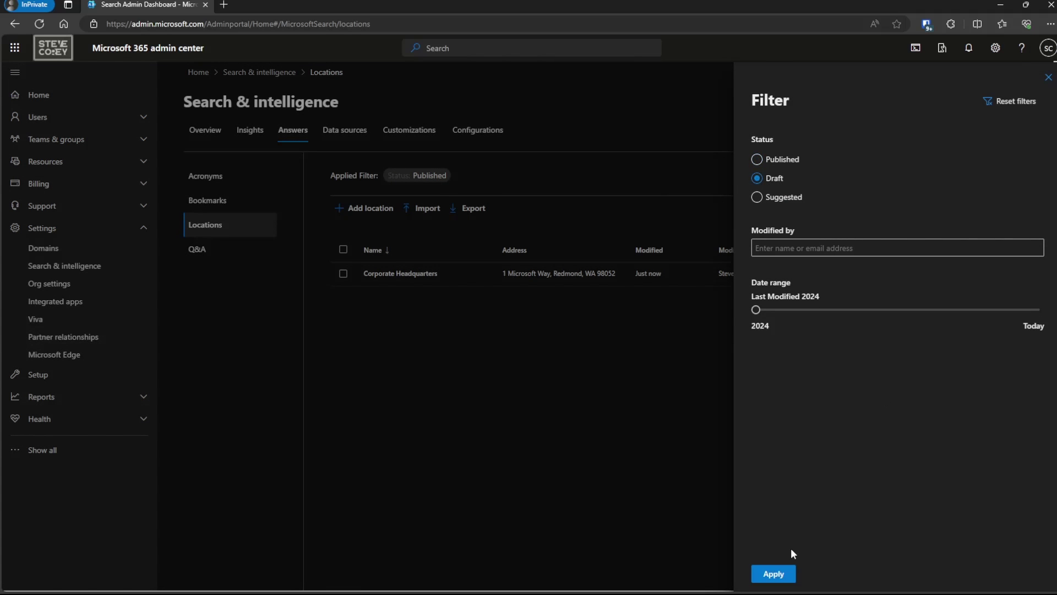
left_click(772, 573)
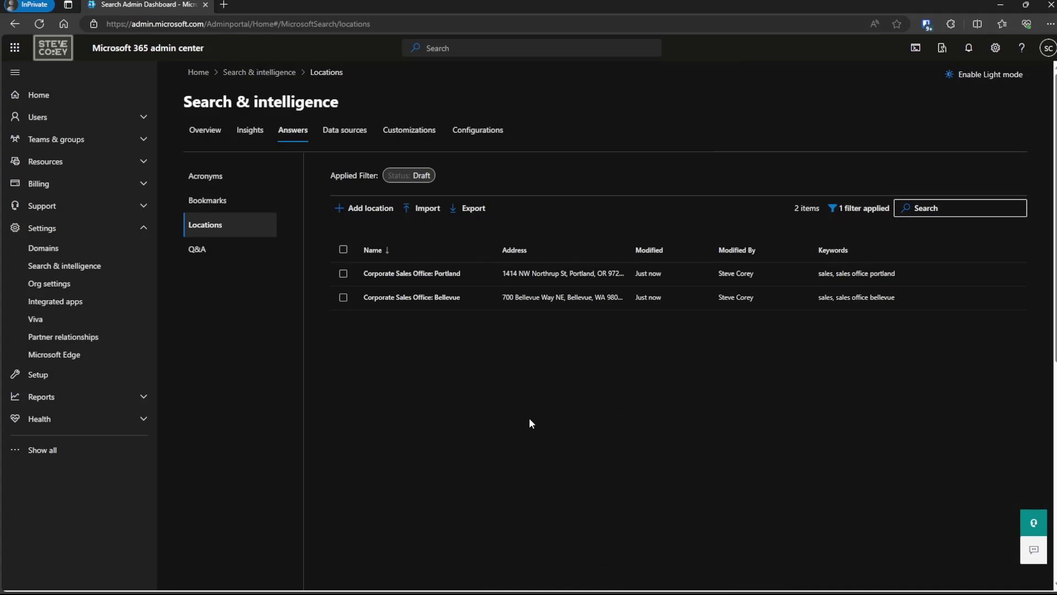
- Open the draft location Corporate Sales Office: Portland for editing and publish it
left_click(391, 274)
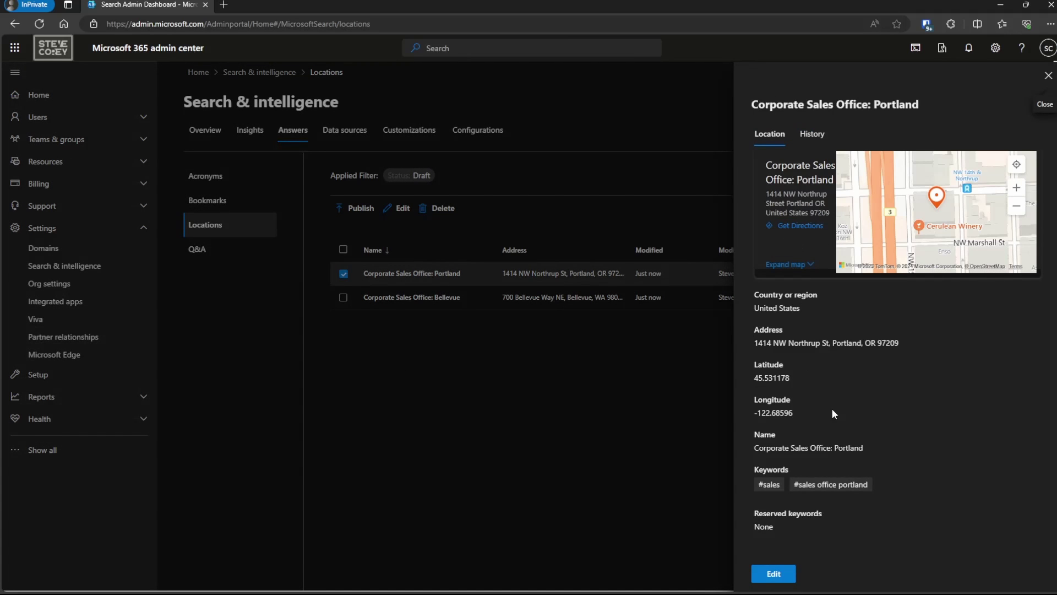
left_click(774, 573)
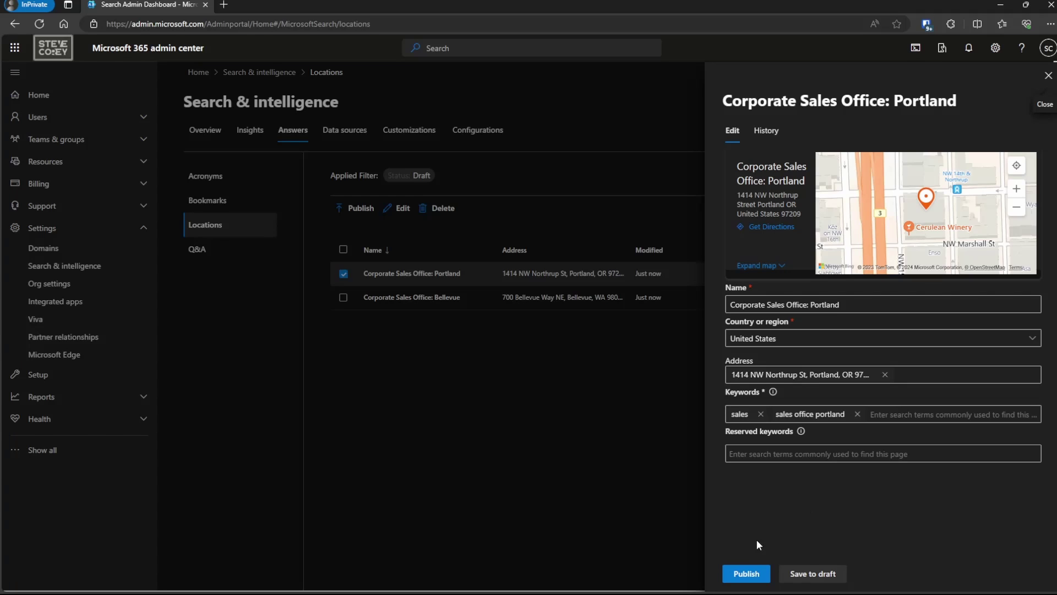
left_click(747, 574)
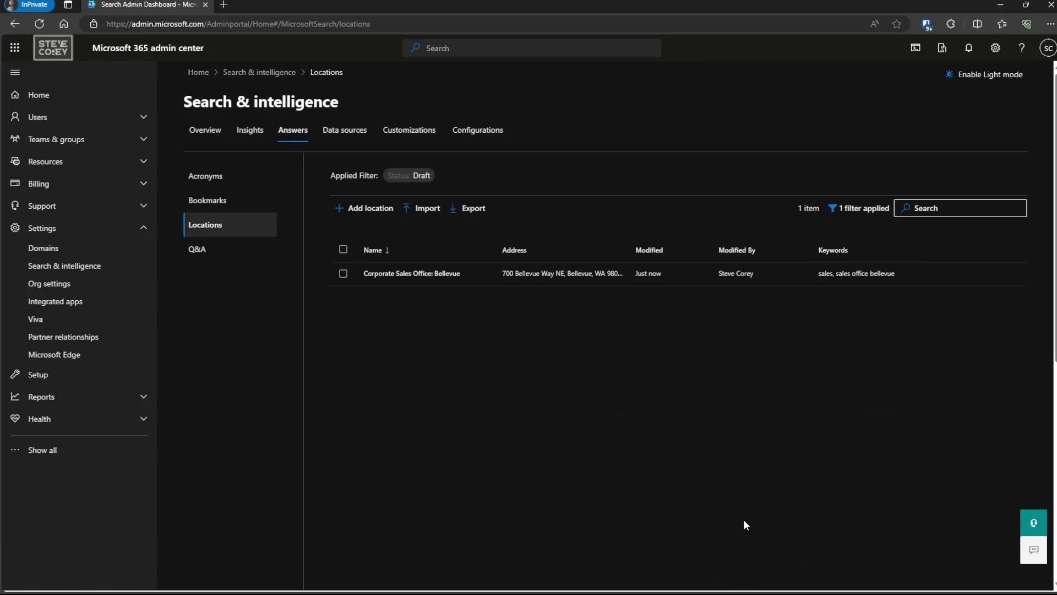
- Open the draft location Corporate Sales Office: Bellevue for editing and publish it
left_click(417, 274)
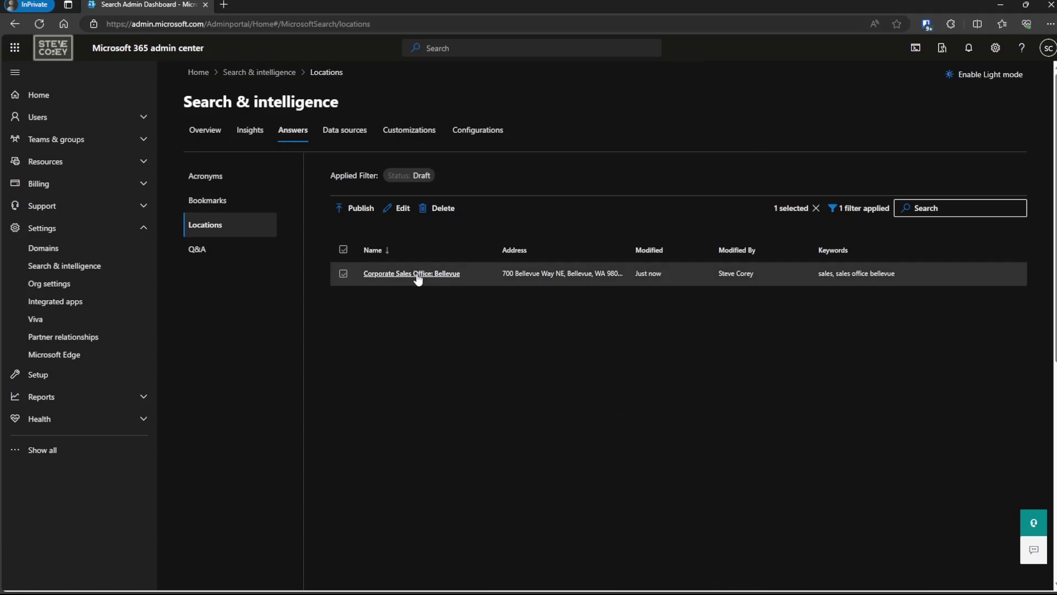
left_click(774, 574)
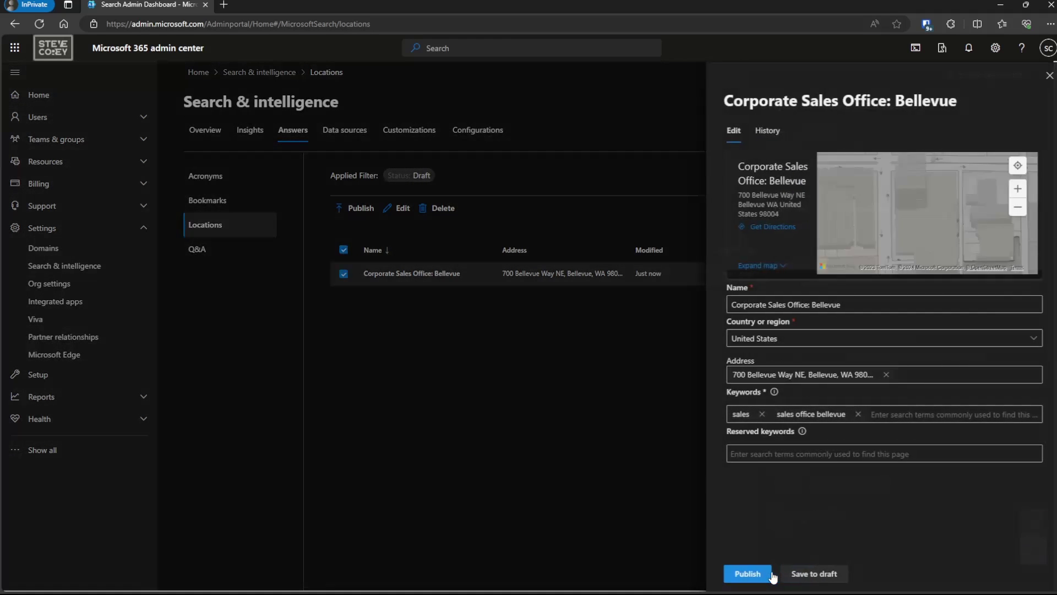
left_click(744, 575)
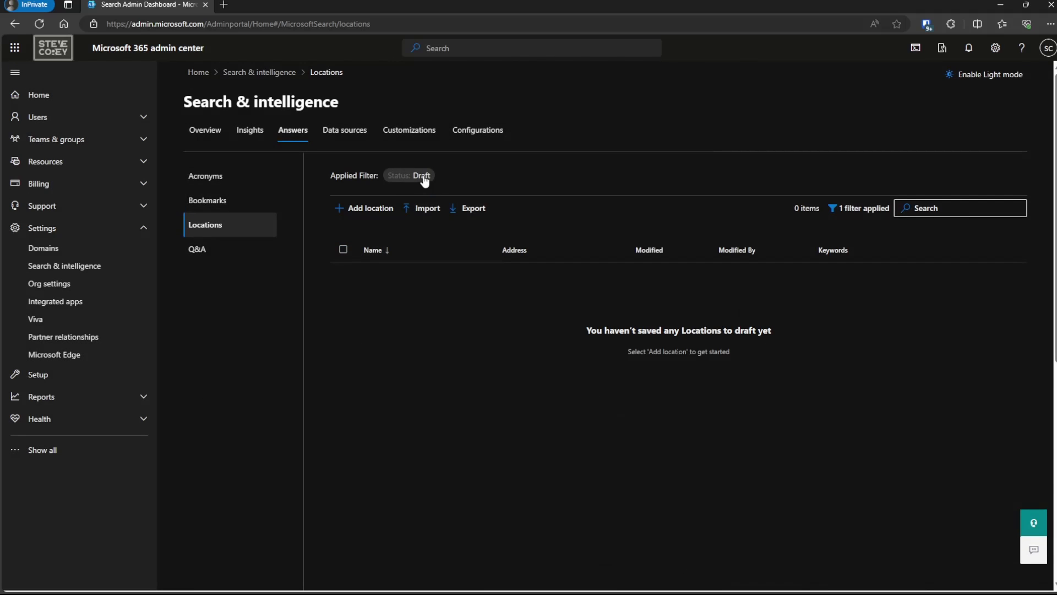
- Set the locations list's status filter back to Published
left_click(422, 176)
left_click(757, 159)
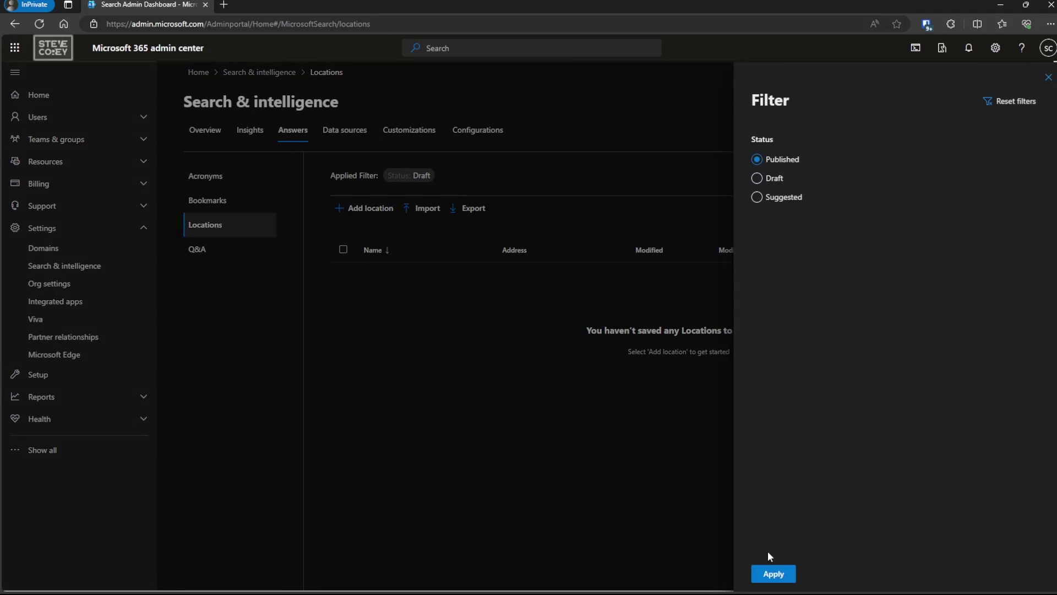
left_click(772, 573)
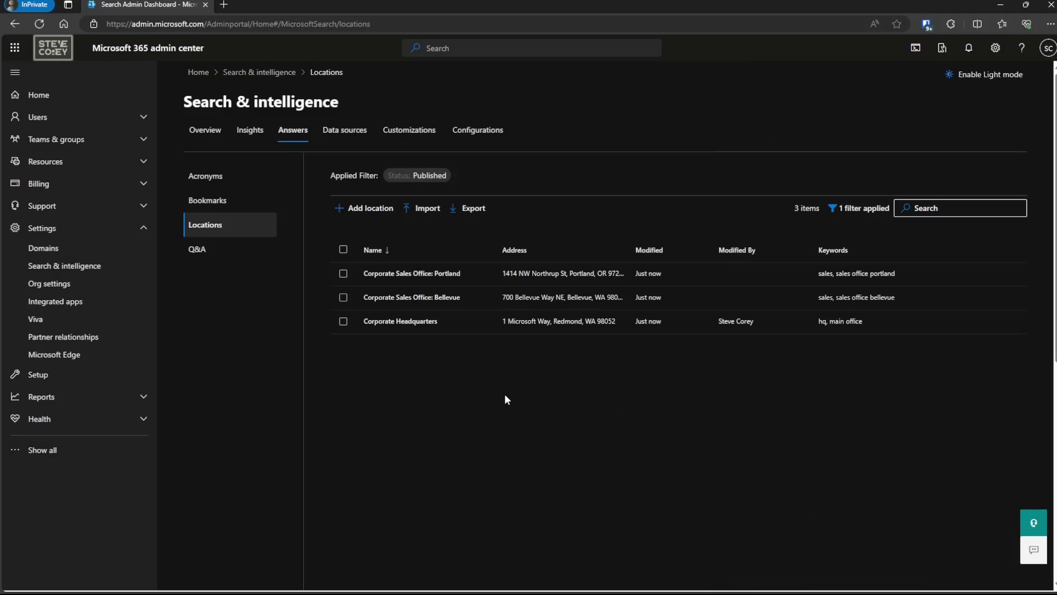